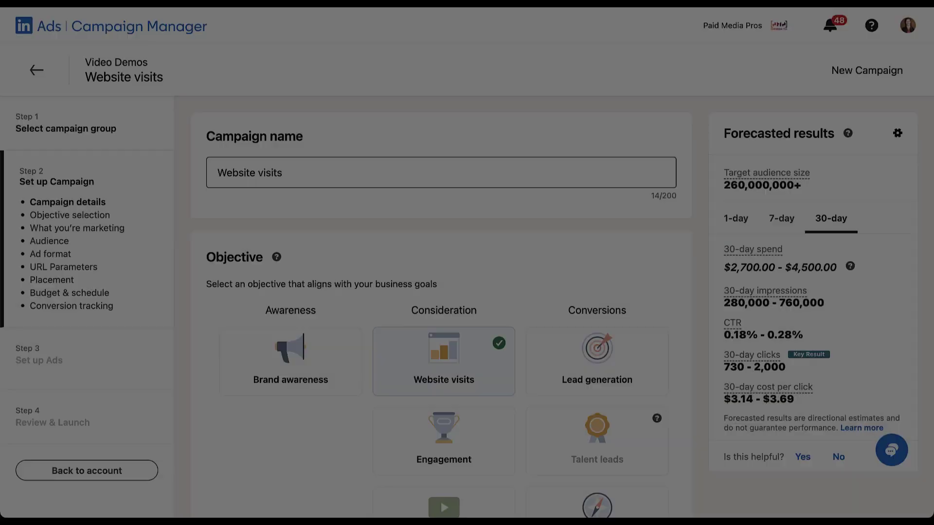
Step: Open the Buyer Groups product category selection in the campaign's target audience settings
scroll(467, 263, "down", 1)
scroll(441, 289, "down", 3)
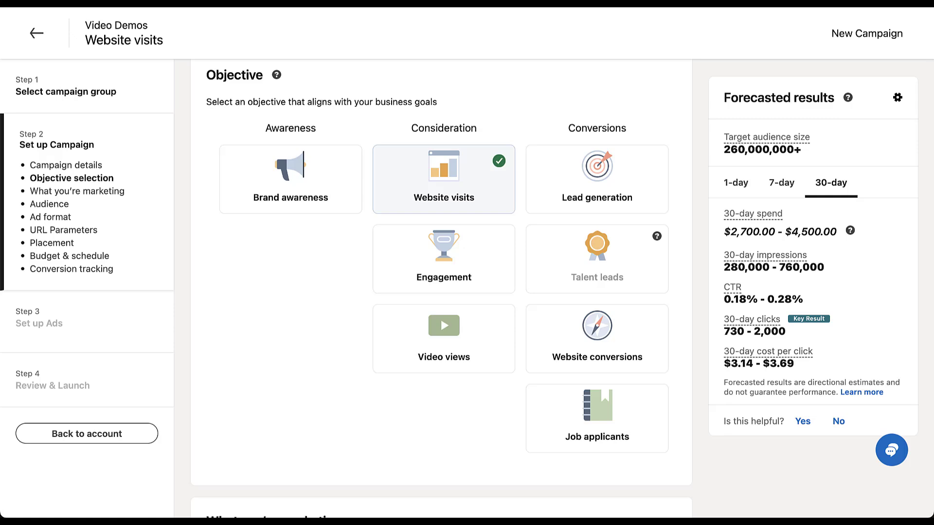
scroll(441, 289, "down", 12)
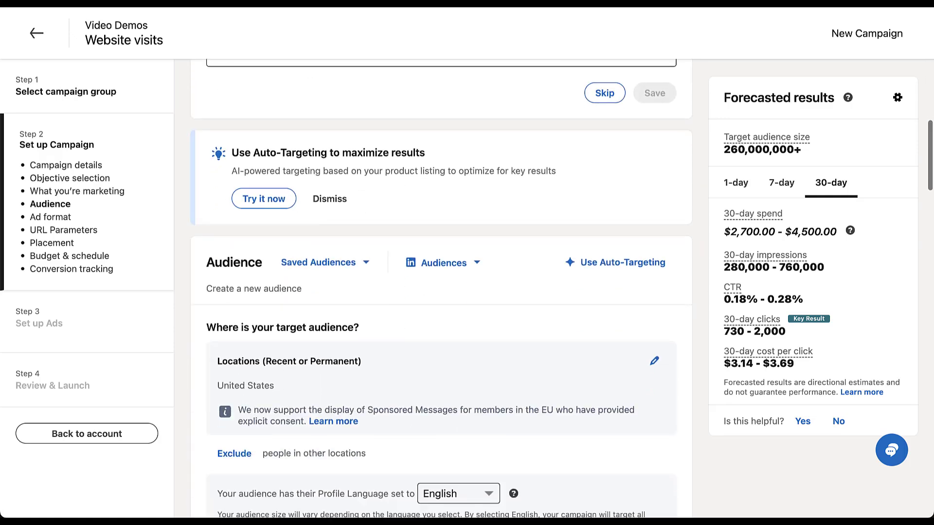
scroll(441, 289, "down", 4)
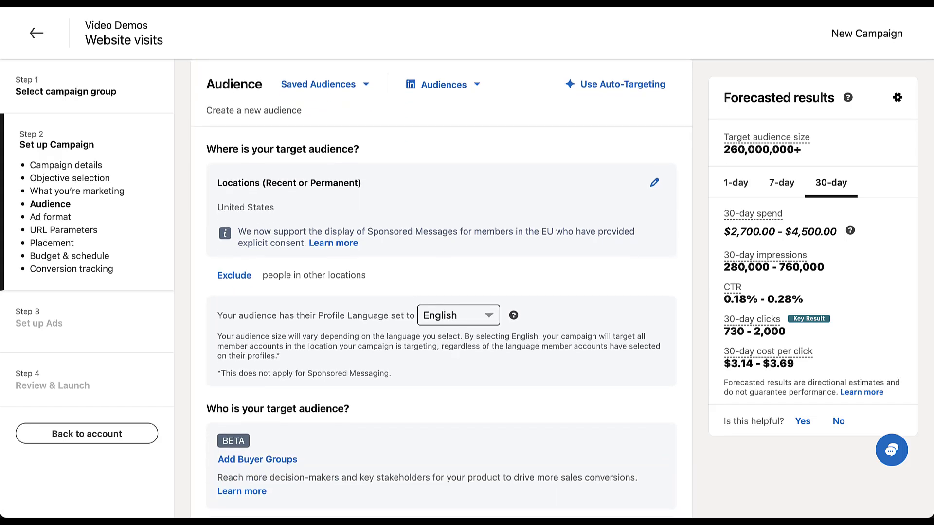
scroll(441, 289, "down", 7)
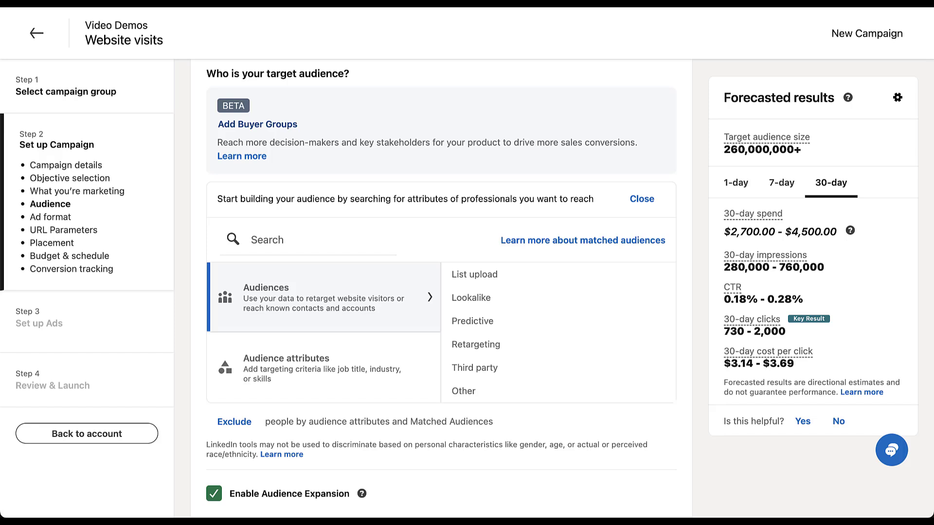
left_click(257, 124)
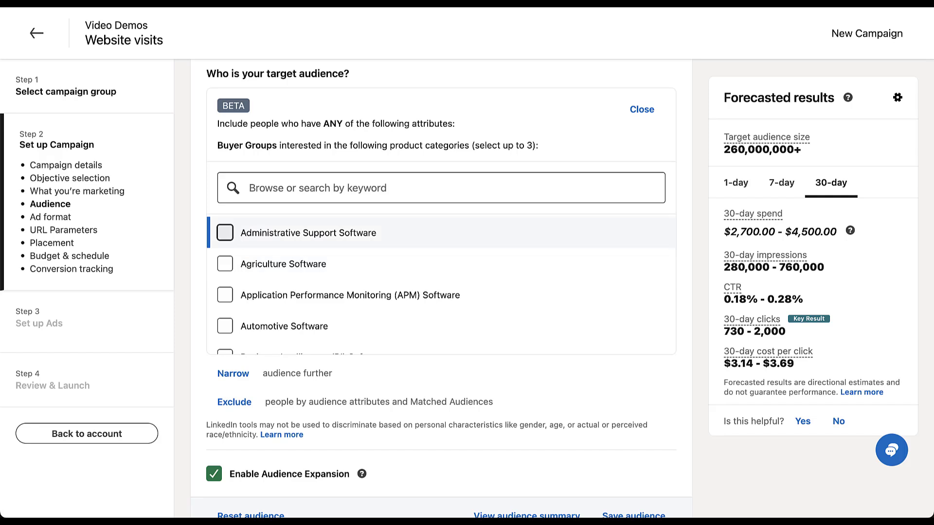
Step: Examine the full list of Buyer Groups product categories and the note on how many may be selected
key("Down")
key("Down")
key("Down")
key("Down")
key("Down")
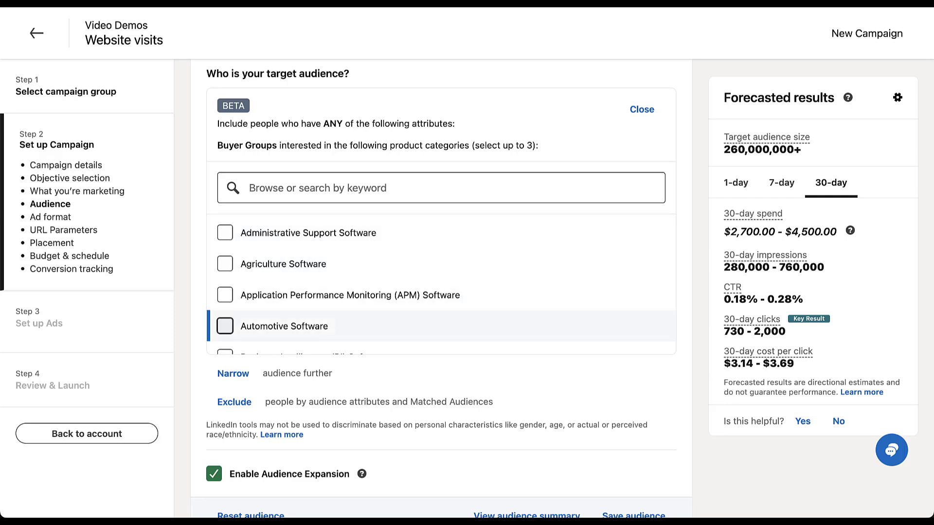
scroll(440, 284, "down", 4)
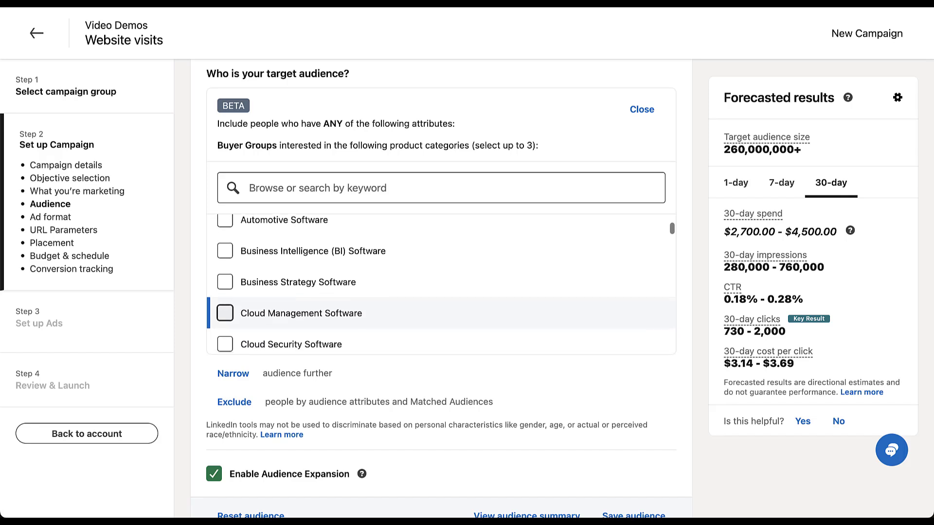
key("Down")
key("Down")
key("Down")
key("Down")
key("Down")
key("Down")
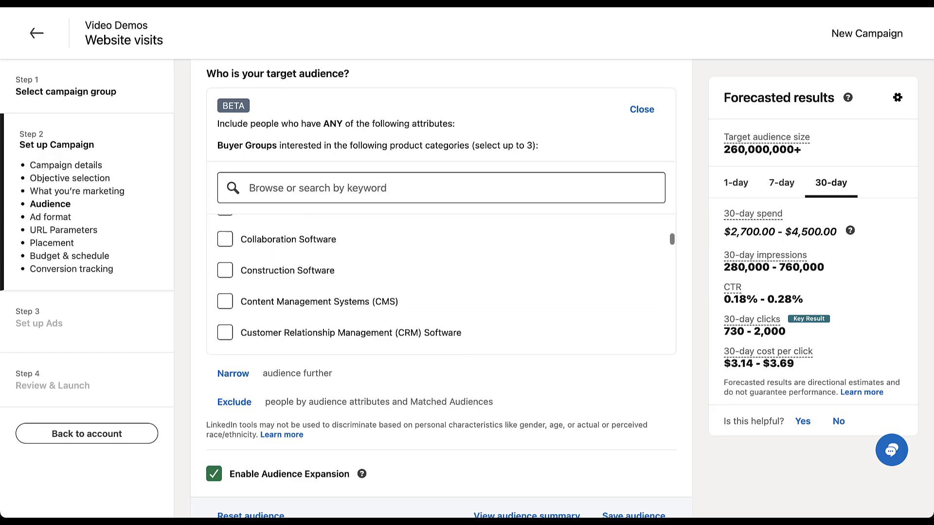
scroll(440, 285, "down", 5)
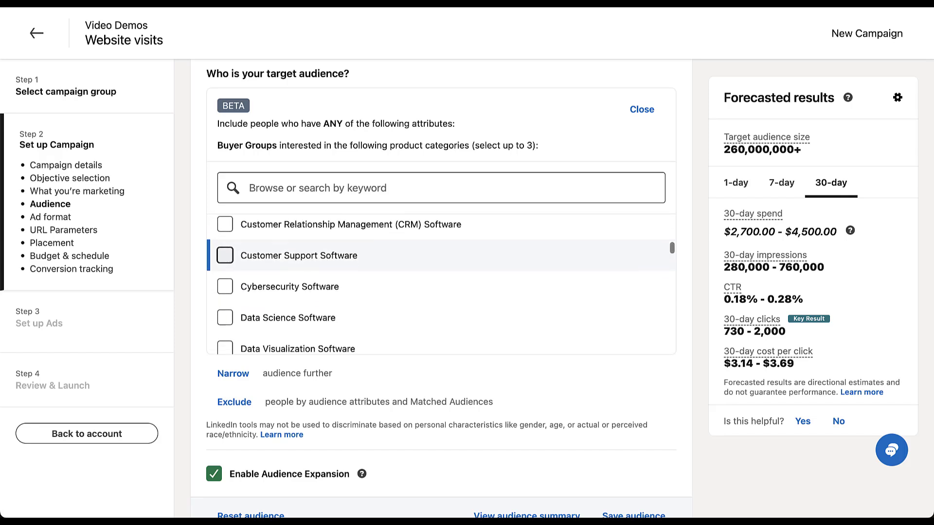
scroll(440, 314, "down", 2)
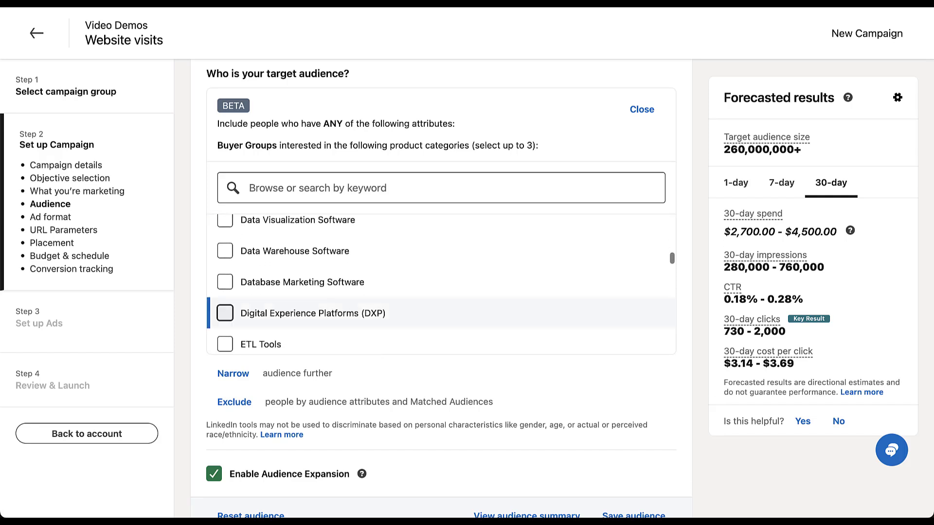
key("Down")
key("Down")
key("Down")
key("Down")
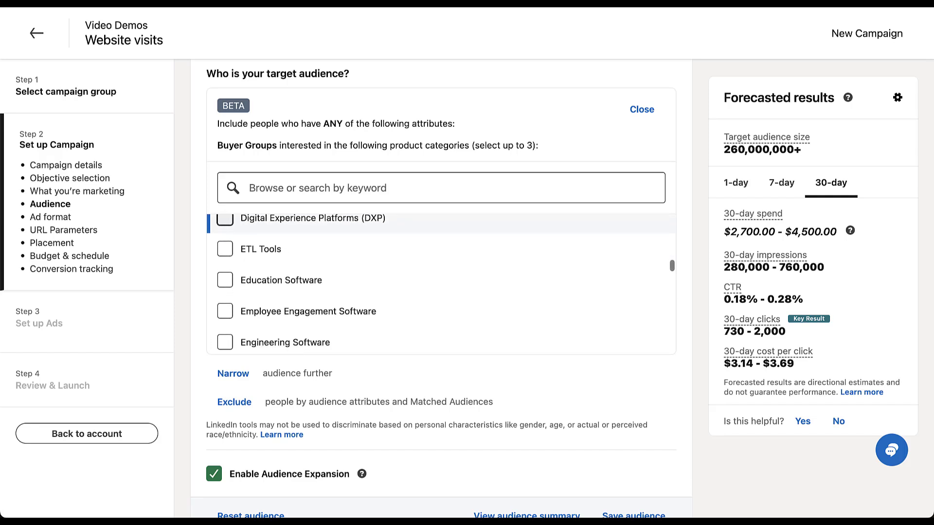
key("Down")
key("Down")
key("Down")
key("Down")
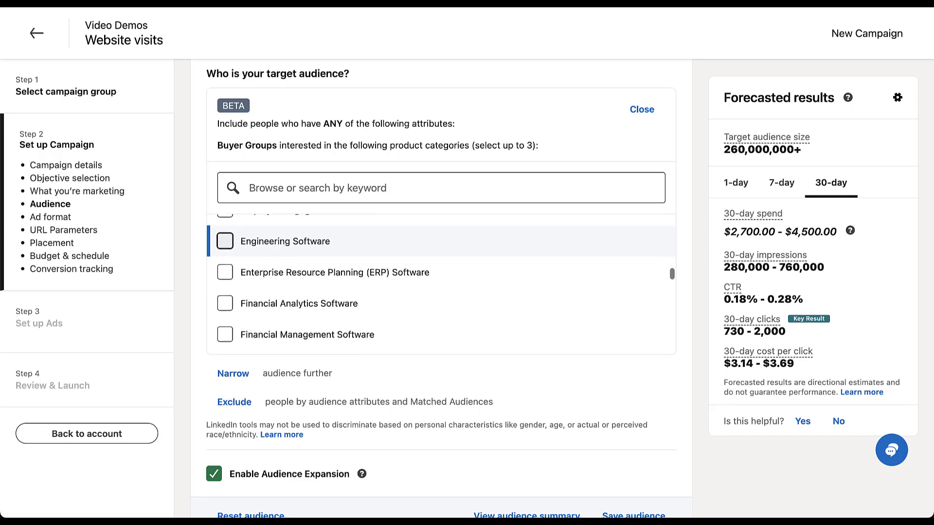
key("Down")
key("Down")
key("Down")
key("Down")
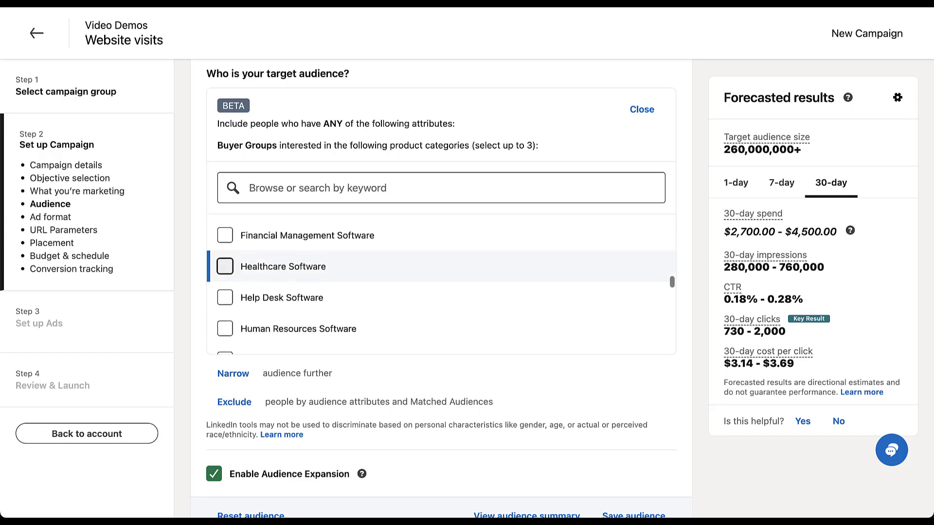
scroll(440, 284, "down", 3)
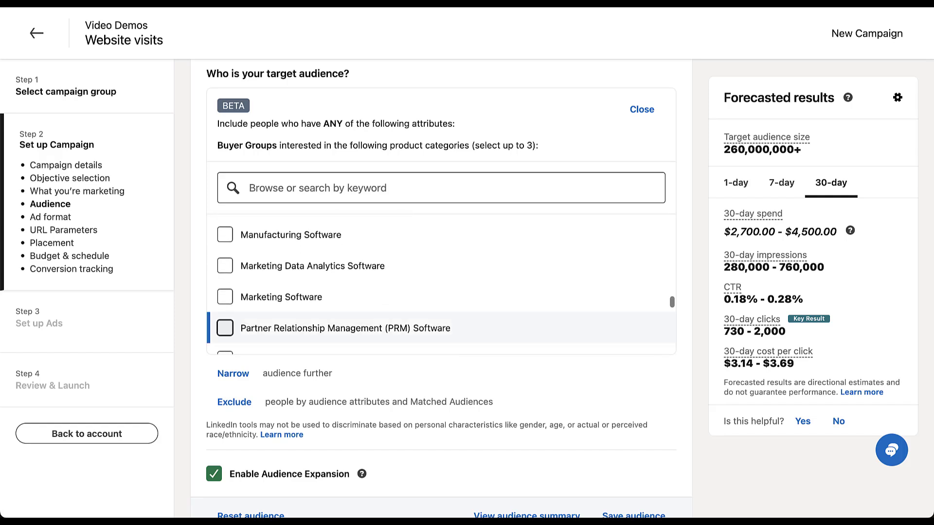
scroll(440, 327, "down", 2)
key("Down")
key("Down")
key("Down")
key("Down")
key("Down")
key("Down")
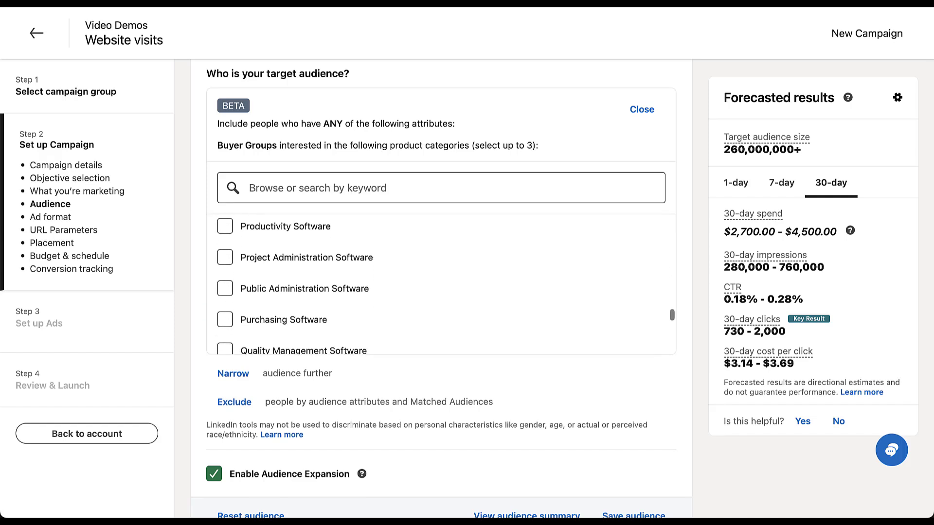
scroll(440, 284, "down", 3)
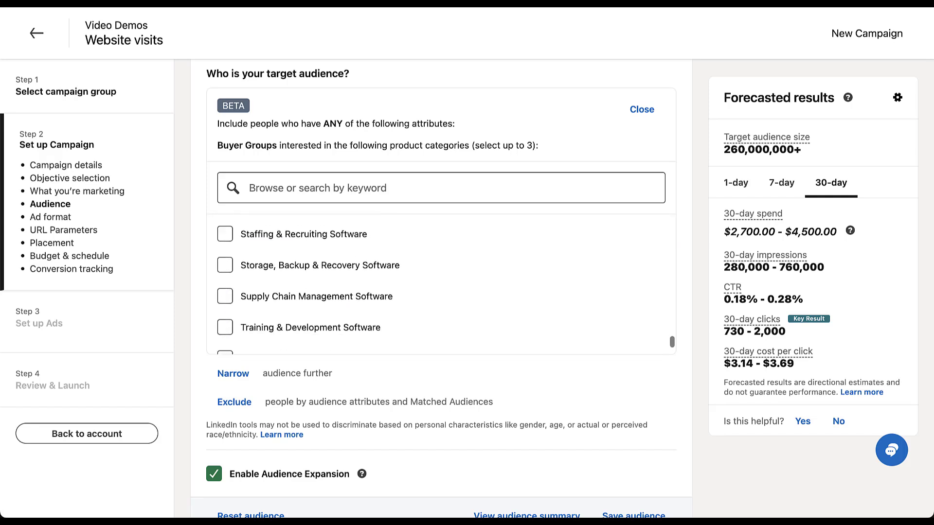
scroll(440, 321, "down", 1)
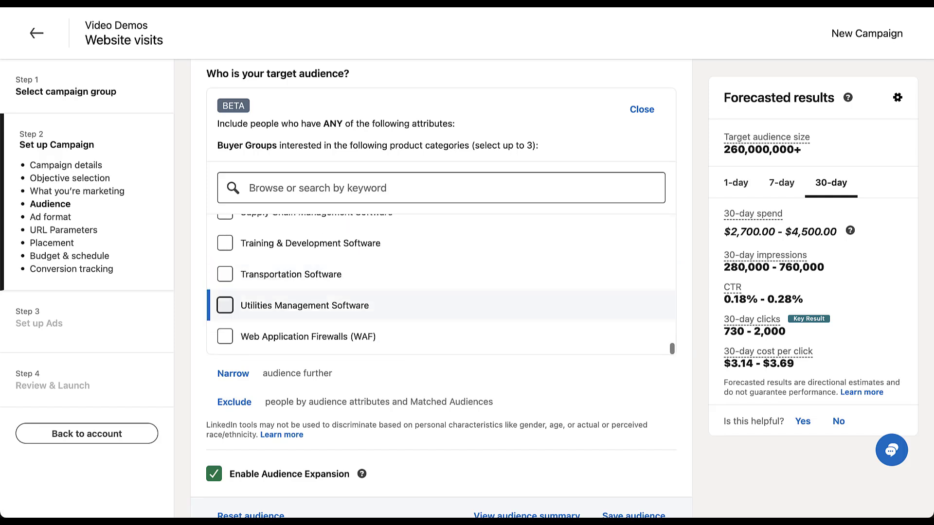
key("Up")
key("Up")
key("Up")
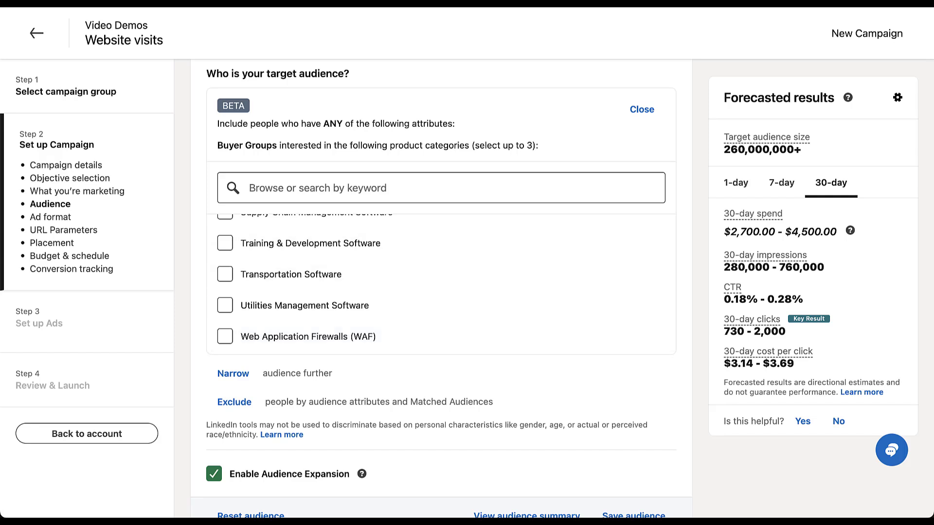
key("Up")
key("Up")
key("Up")
key("Up")
key("Up")
key("Up")
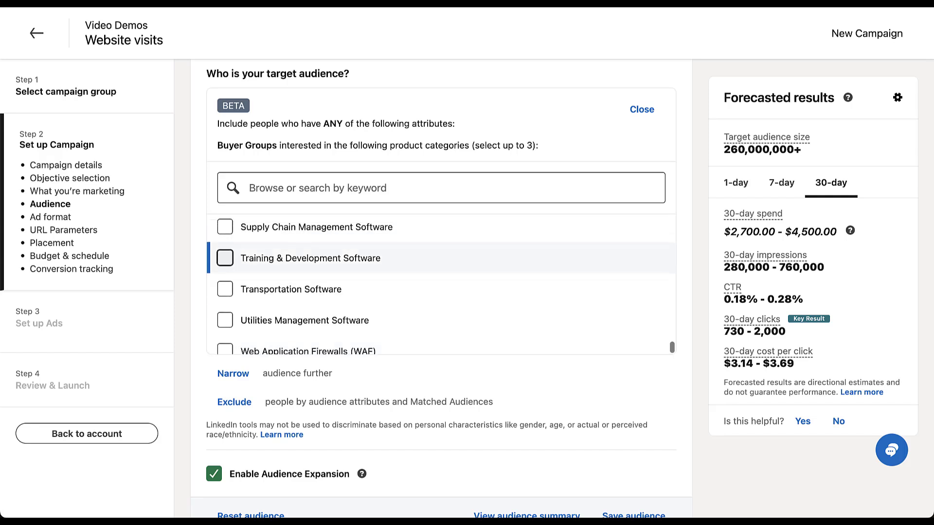
scroll(438, 287, "up", 10)
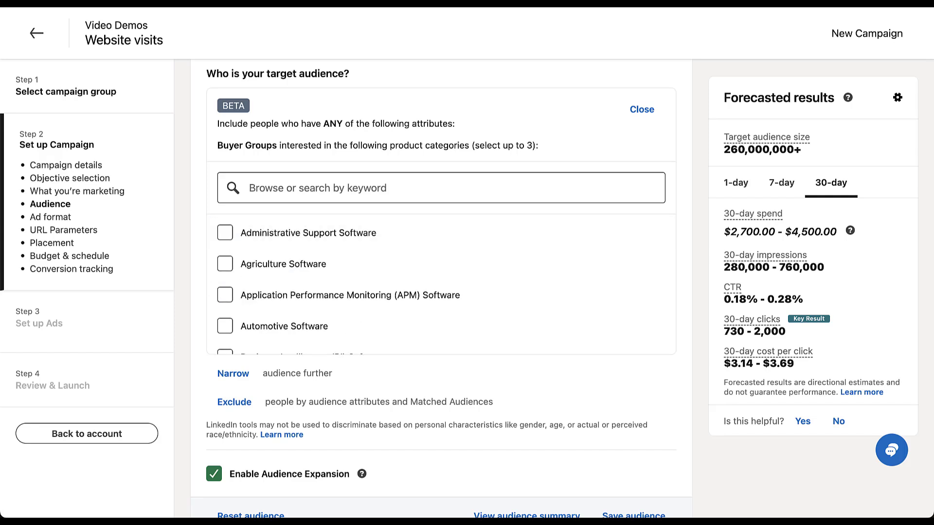
left_click_drag(536, 145, 471, 145)
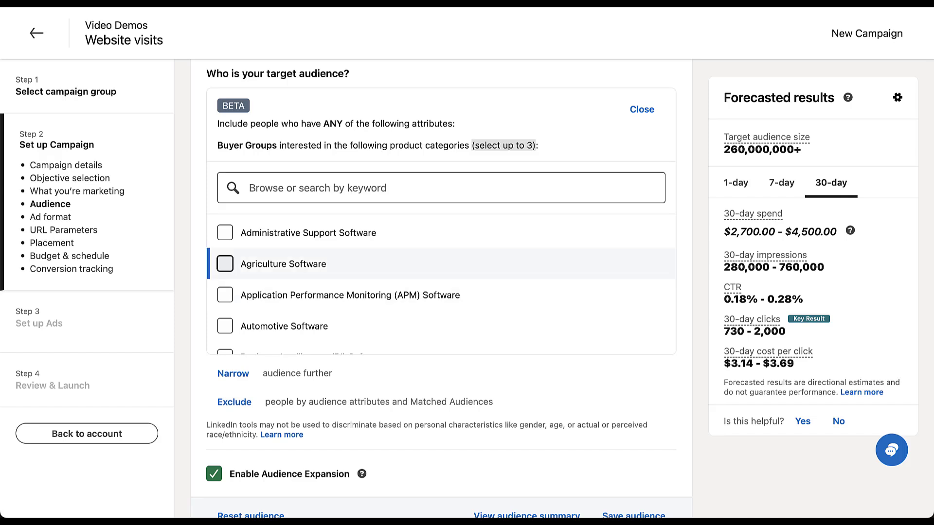
Step: Select the Agriculture Software buyer group, and try adding Automotive Software before deselecting it again
left_click(225, 264)
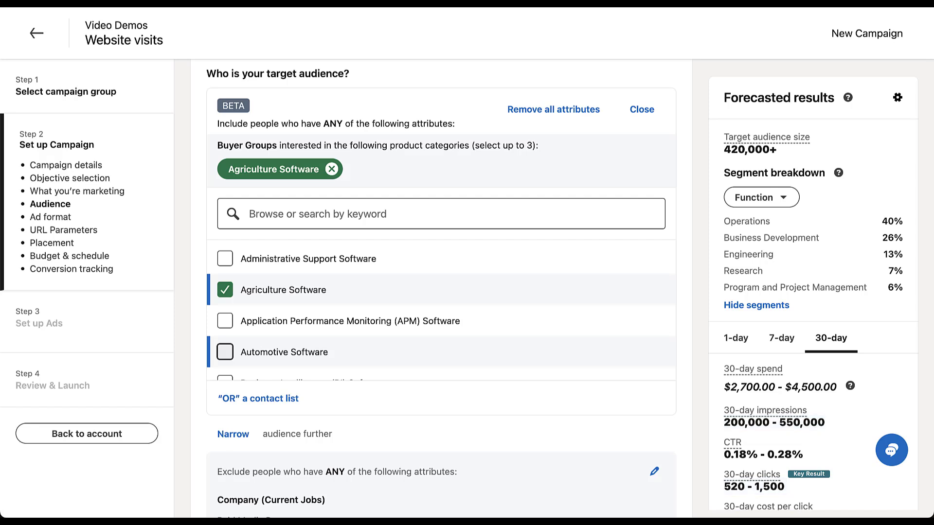
left_click(225, 352)
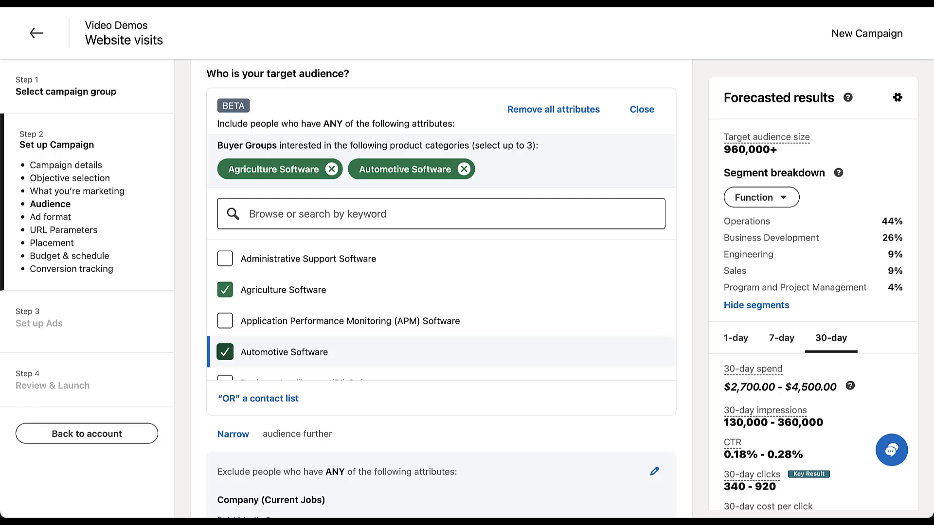
left_click(225, 352)
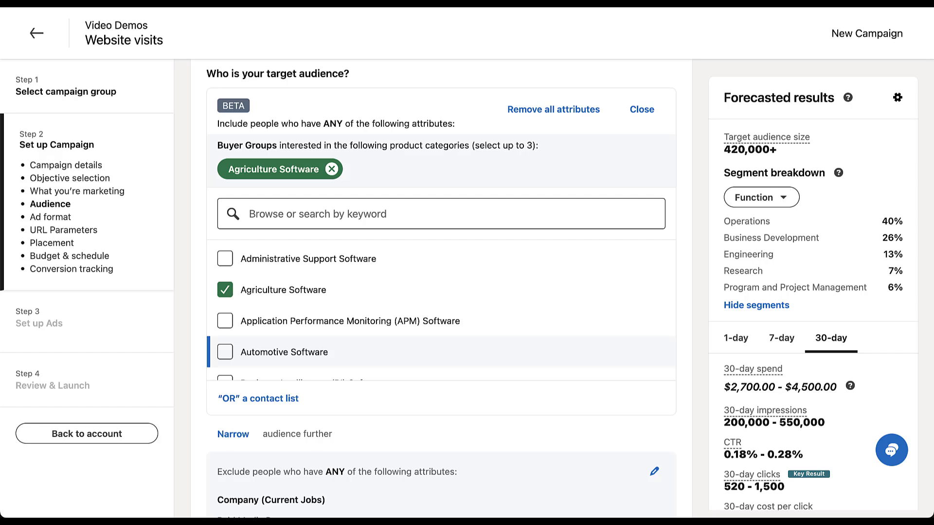
Step: Add Cloud Management Software and Business Strategy Software to the selected buyer group categories
scroll(440, 311, "down", 3)
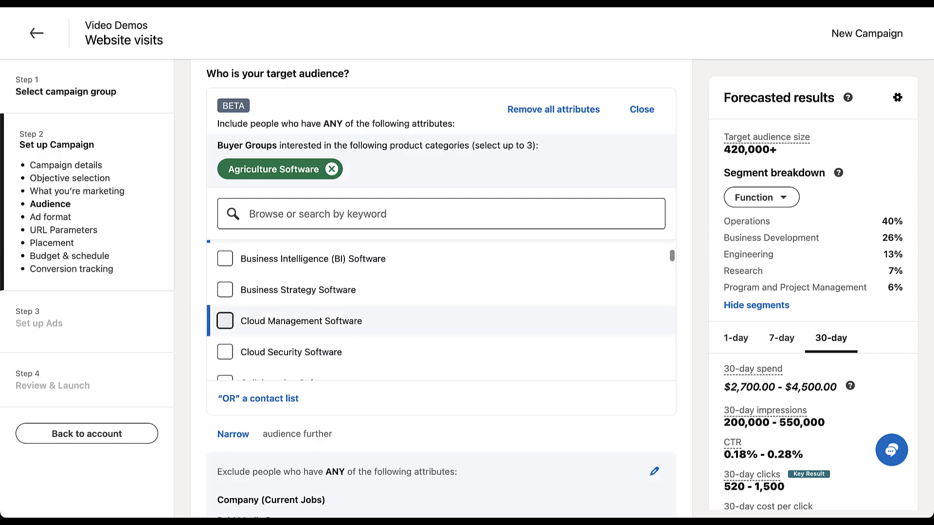
left_click(225, 321)
left_click(225, 289)
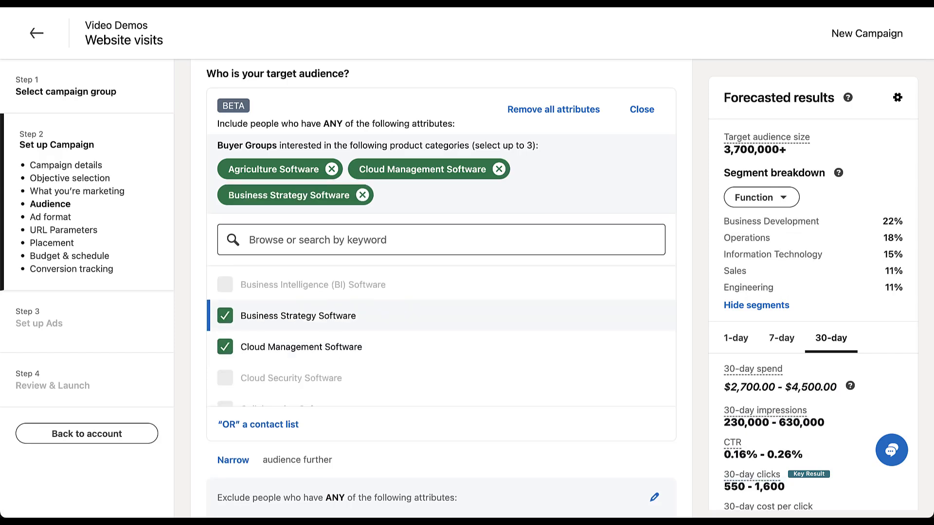
Step: Deselect Business Strategy Software, Cloud Management Software and Agriculture Software from the buyer groups
left_click(225, 315)
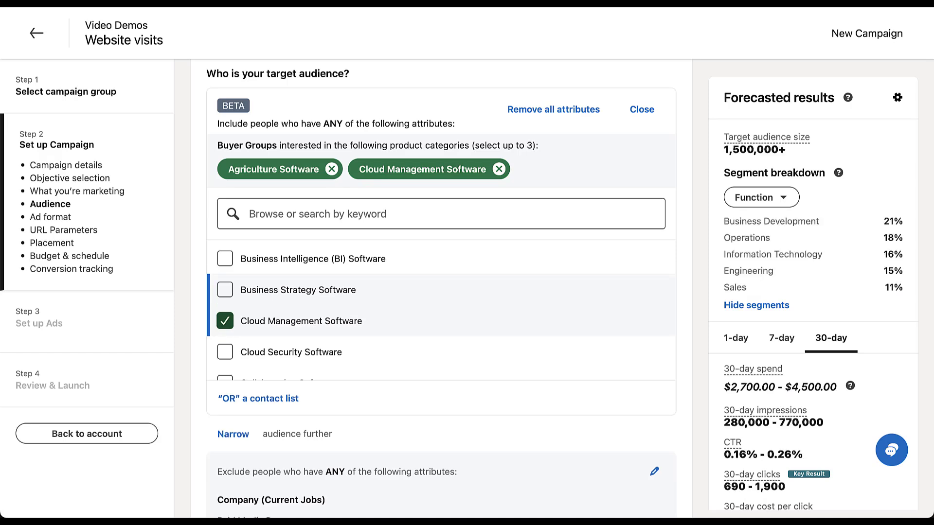
left_click(225, 321)
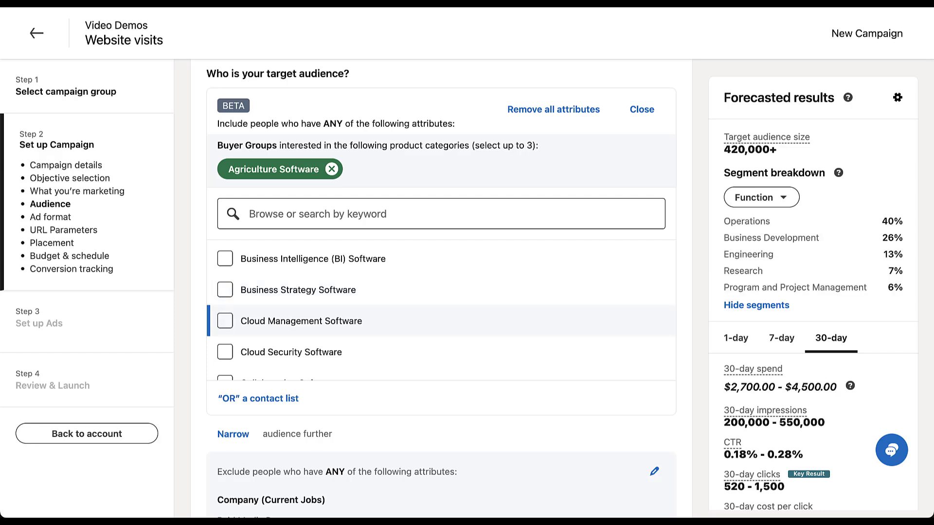
scroll(441, 311, "up", 3)
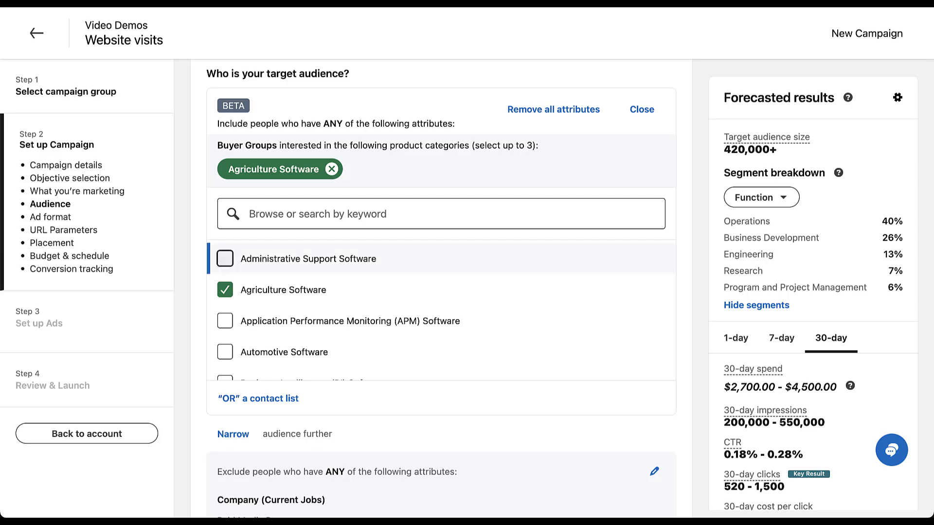
left_click(225, 291)
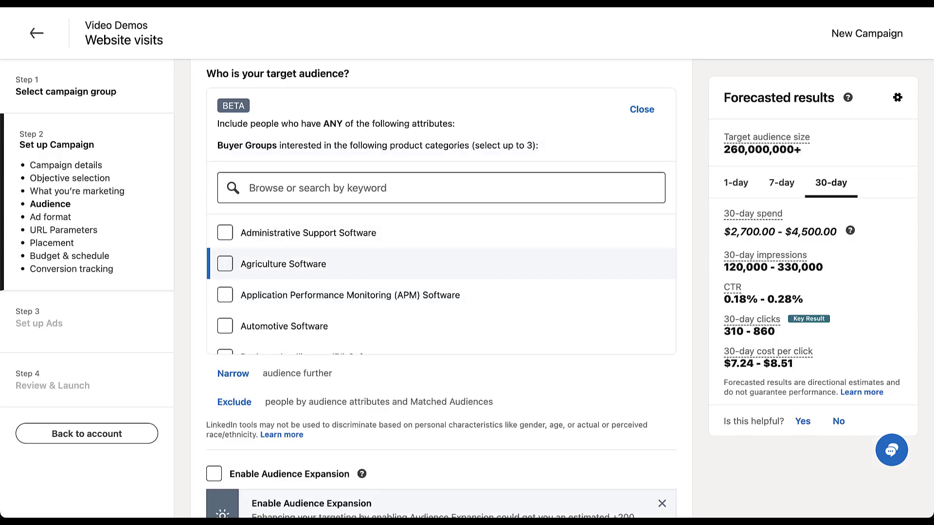
Step: Open the options for narrowing the audience by attributes and for excluding people by attributes
scroll(438, 291, "down", 2)
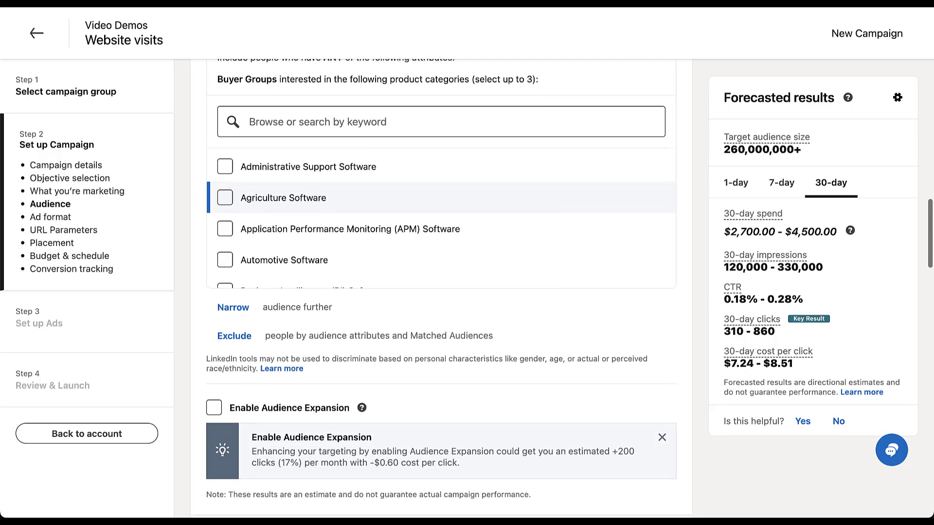
left_click(233, 305)
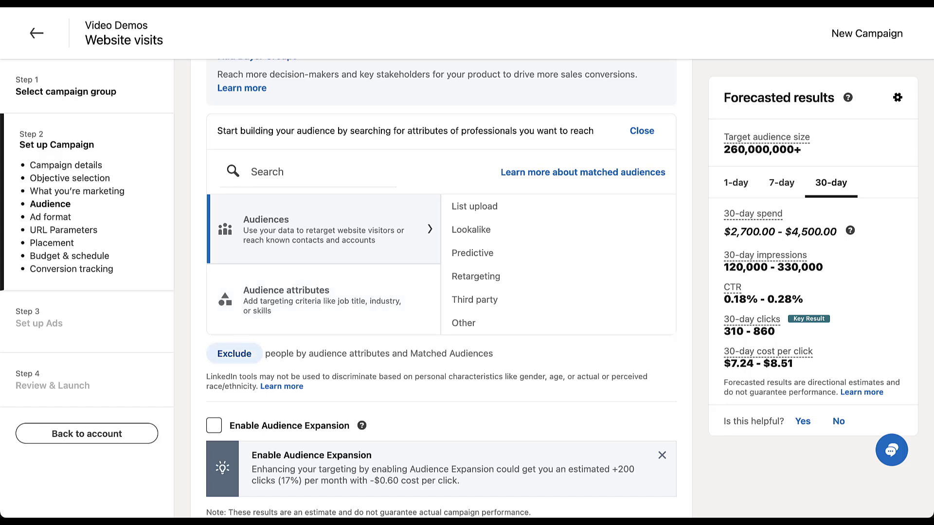
left_click(234, 353)
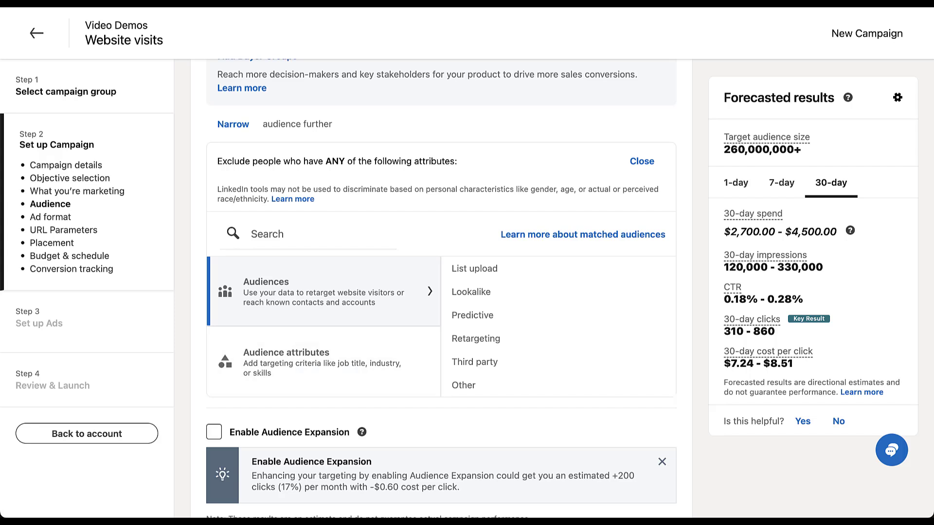
Step: Enable Audience Expansion for the campaign's target audience
left_click(214, 432)
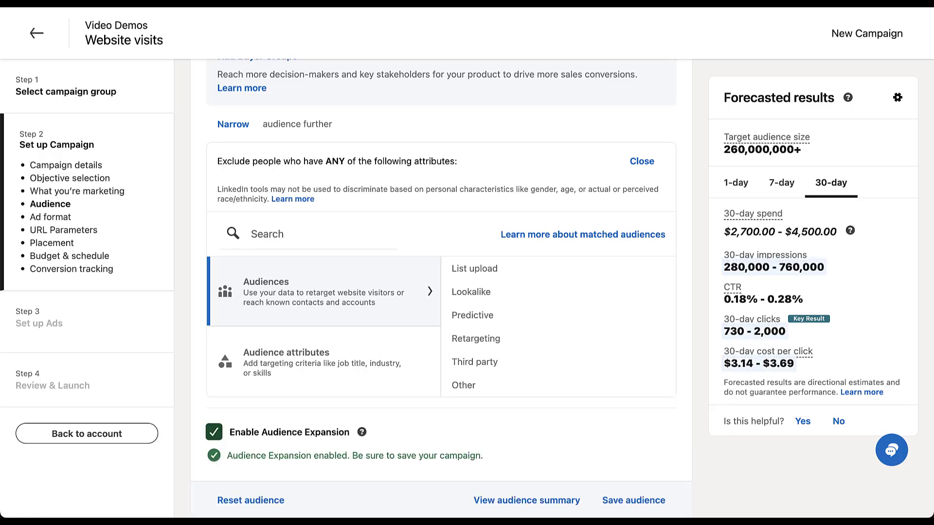
scroll(440, 292, "up", 4)
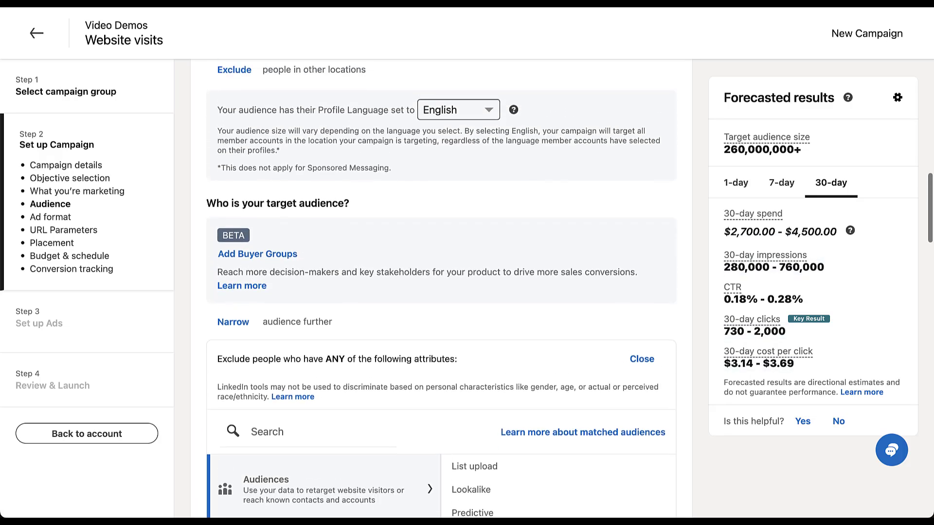
Step: Add Buyer Groups to the target audience with the Administrative Support Software product category
left_click(258, 254)
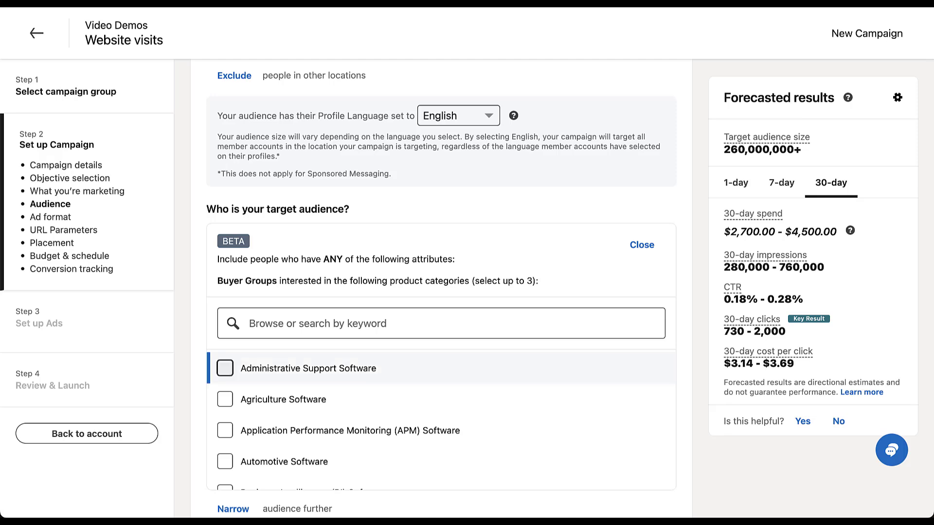
scroll(199, 363, "down", 1)
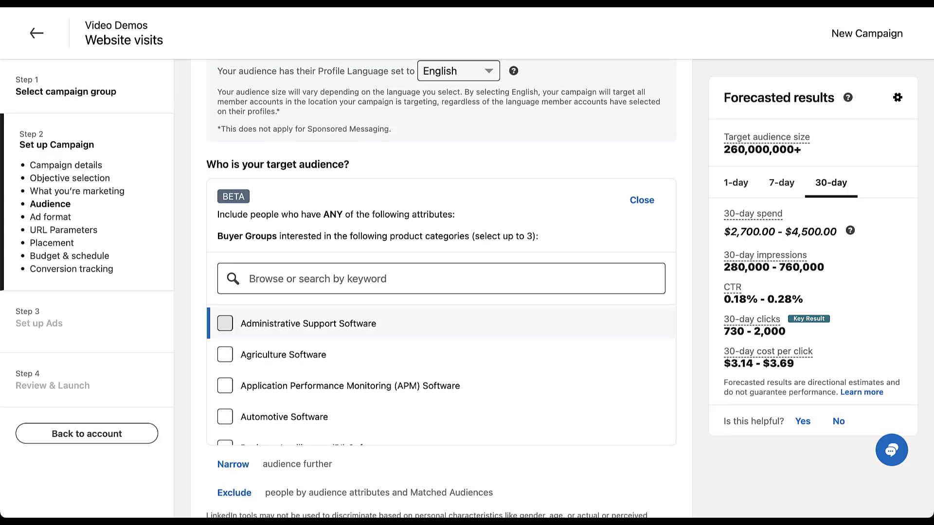
left_click(225, 323)
scroll(442, 288, "down", 4)
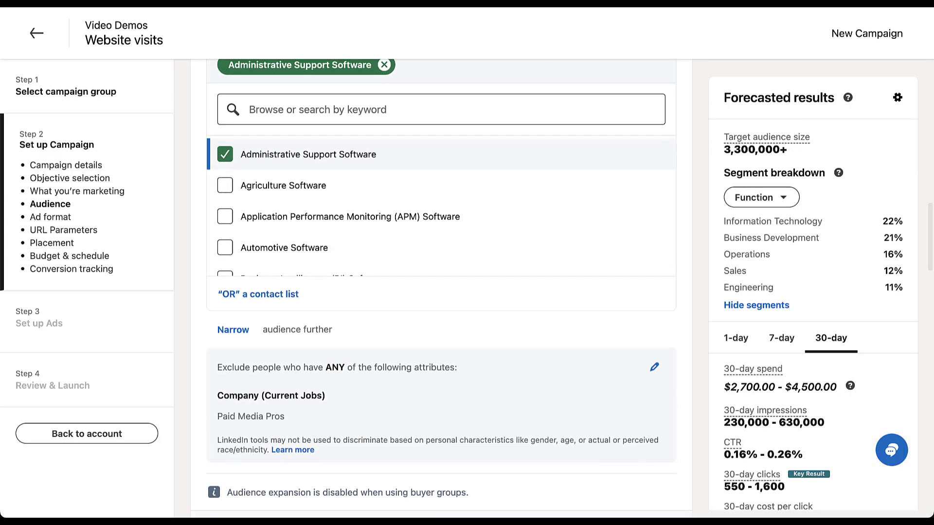
Step: Check the audience expansion note and the company exclusion, opening and closing the exclusion settings
triple_click(348, 484)
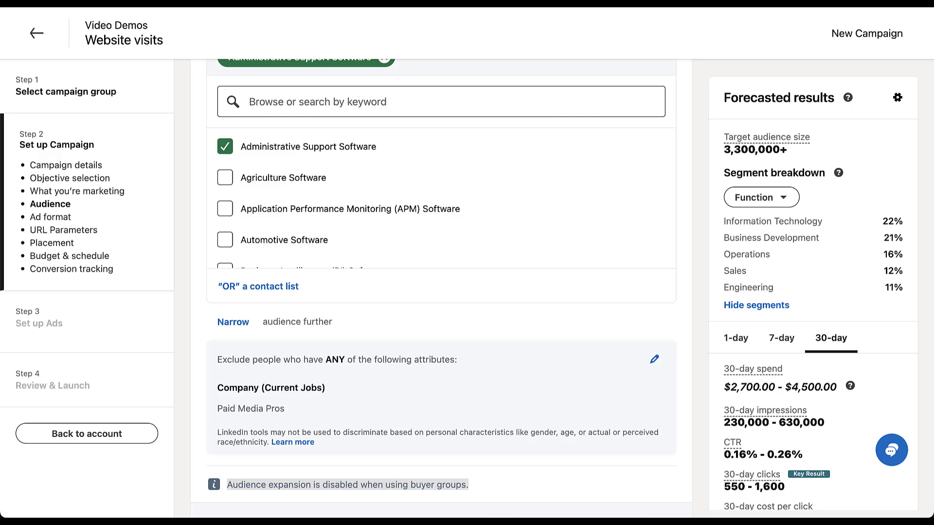
left_click_drag(287, 408, 217, 409)
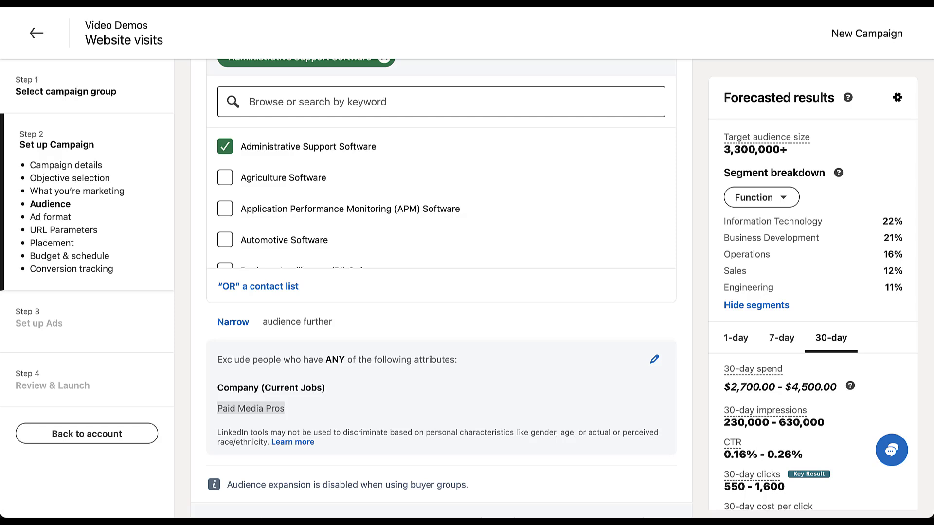
left_click(655, 360)
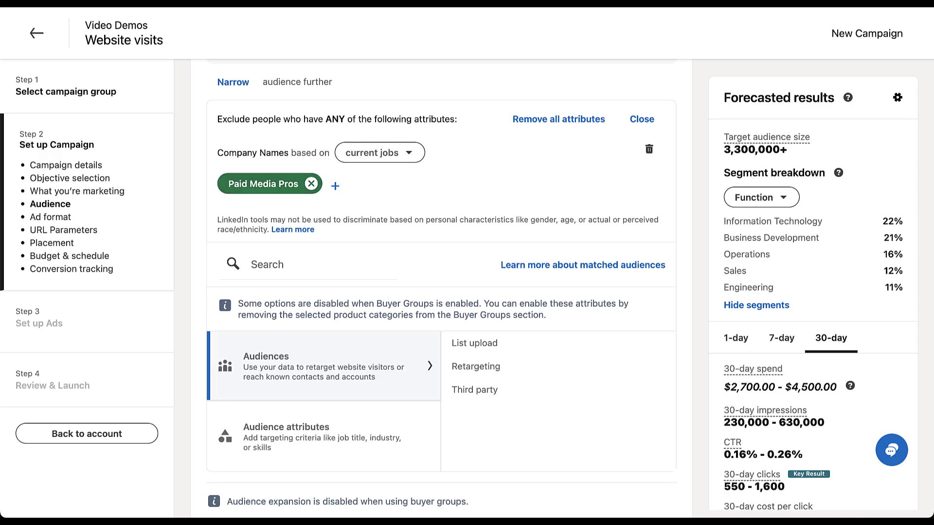
left_click(642, 119)
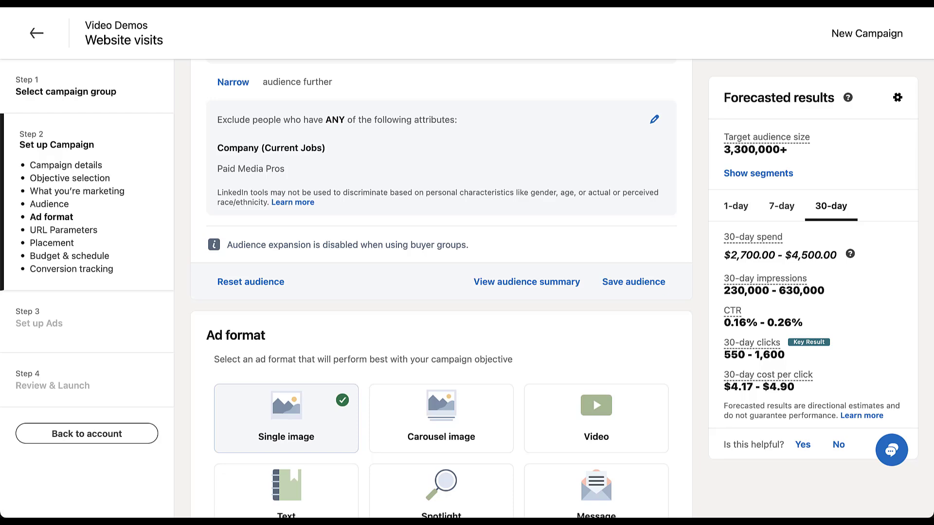
scroll(441, 288, "up", 5)
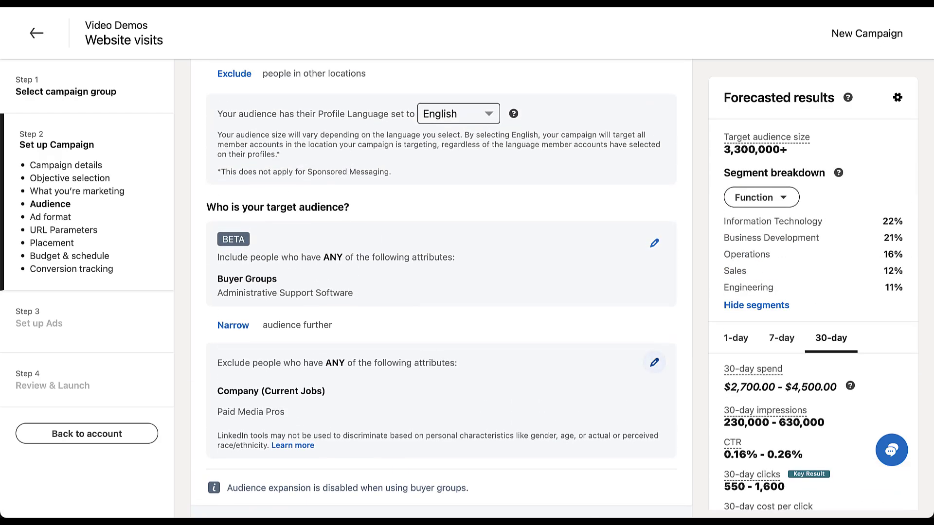
Step: Review the Company and Job Experience attributes available for excluding people from the buyer group audience
left_click(654, 362)
scroll(654, 362, "down", 6)
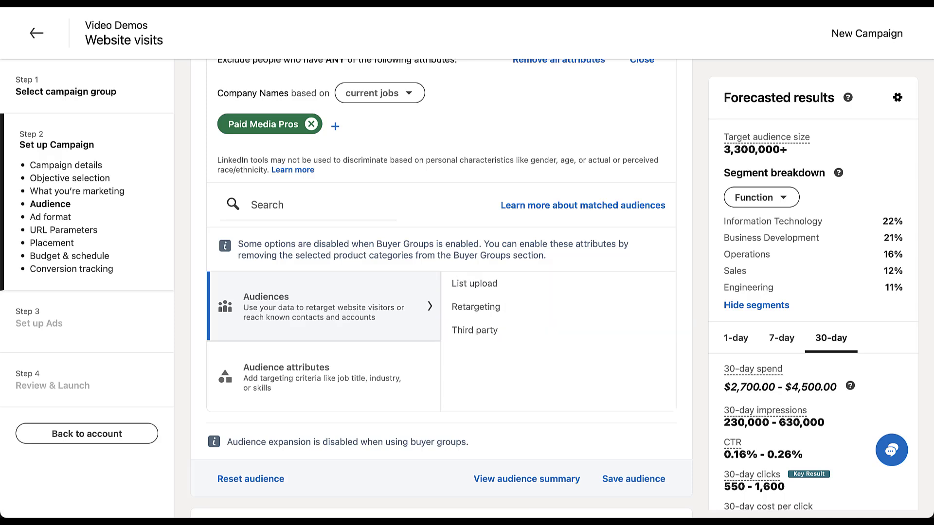
left_click(323, 377)
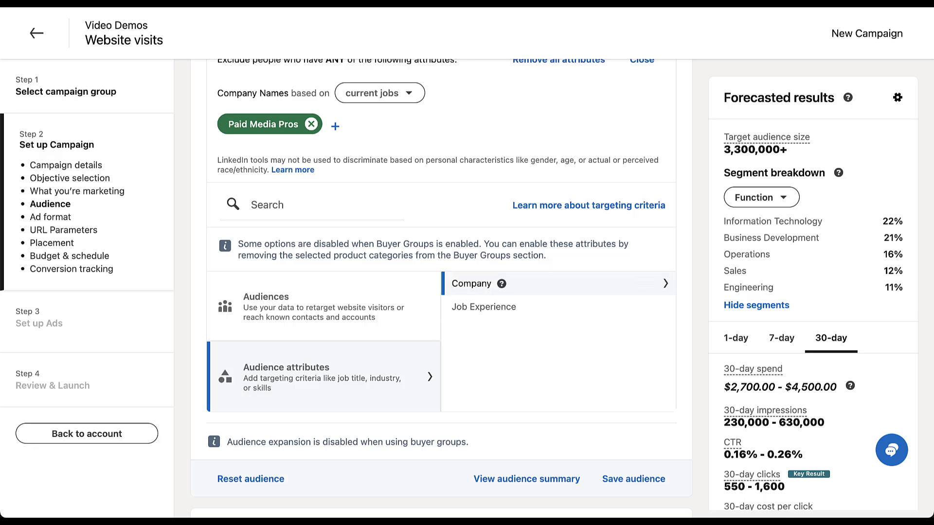
left_click(472, 283)
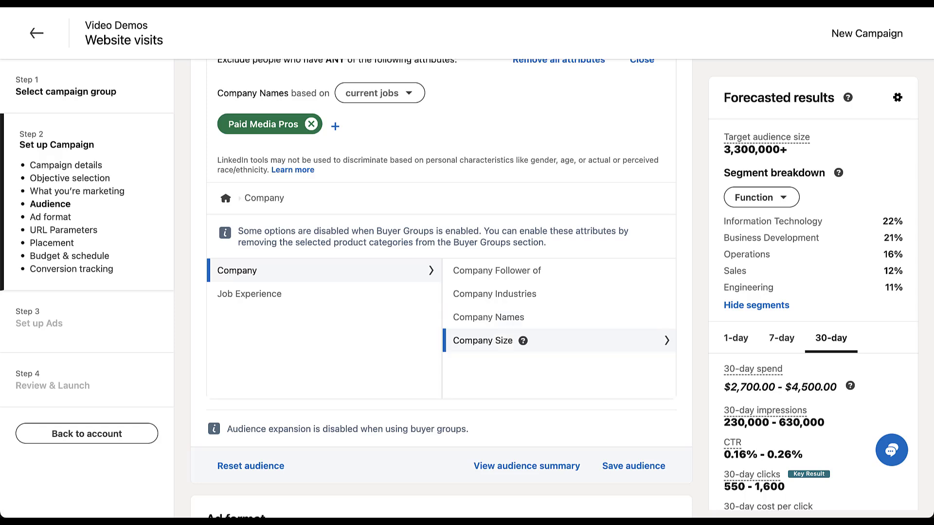
left_click(250, 295)
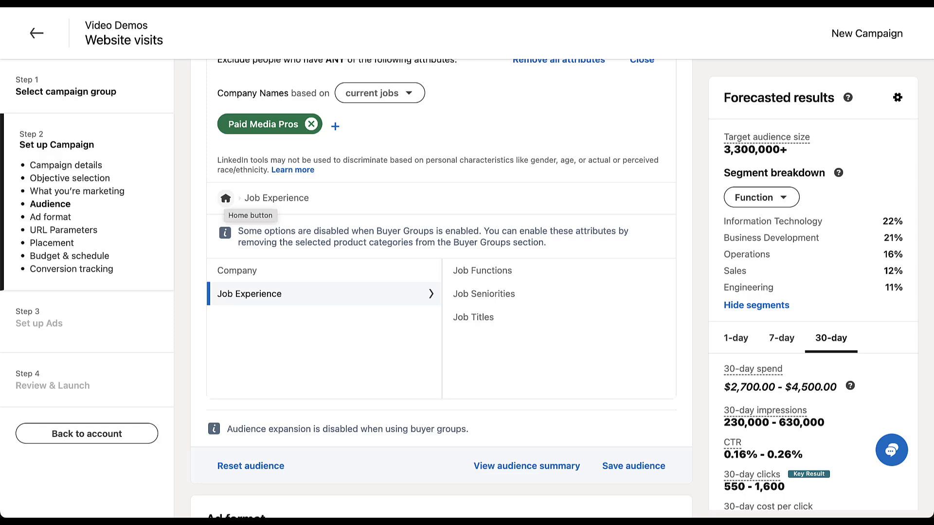
left_click(225, 198)
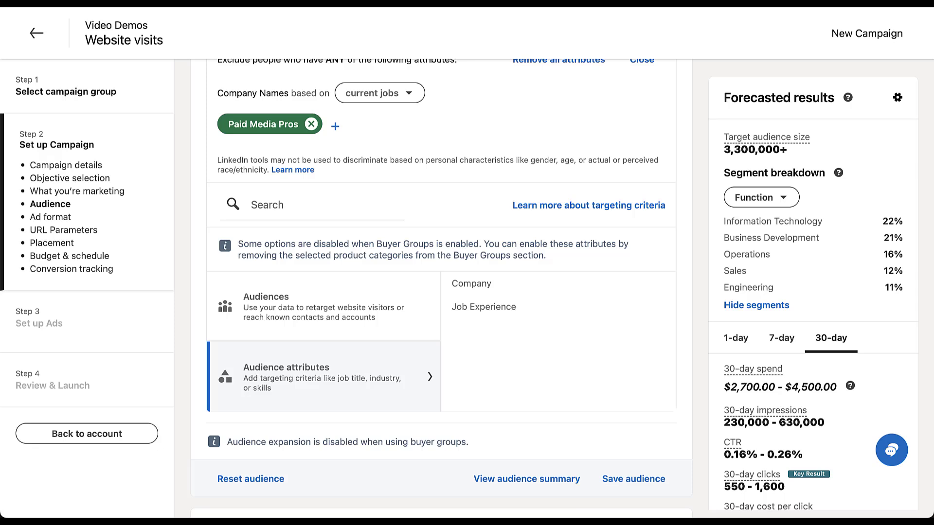
Step: Examine the options for narrowing the audience and for adding an "OR" contact list to the buyer groups
scroll(440, 286, "up", 8)
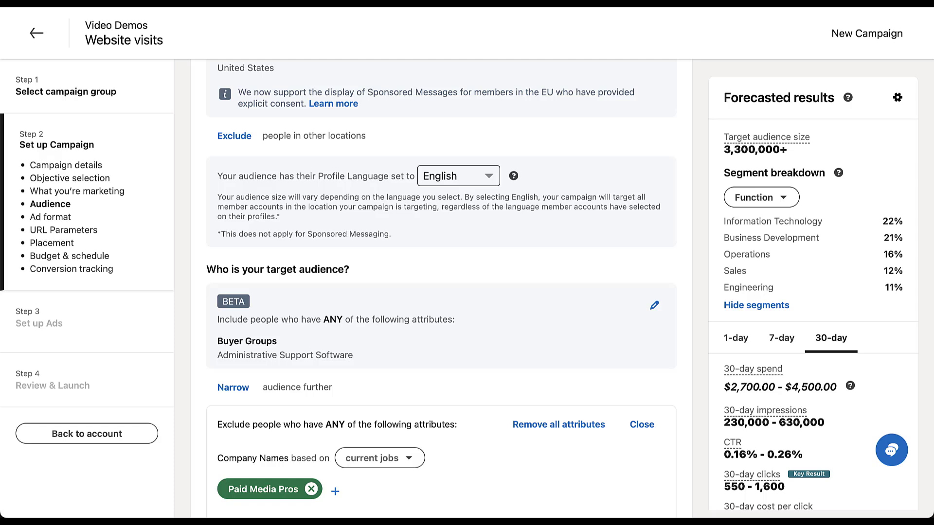
left_click(233, 387)
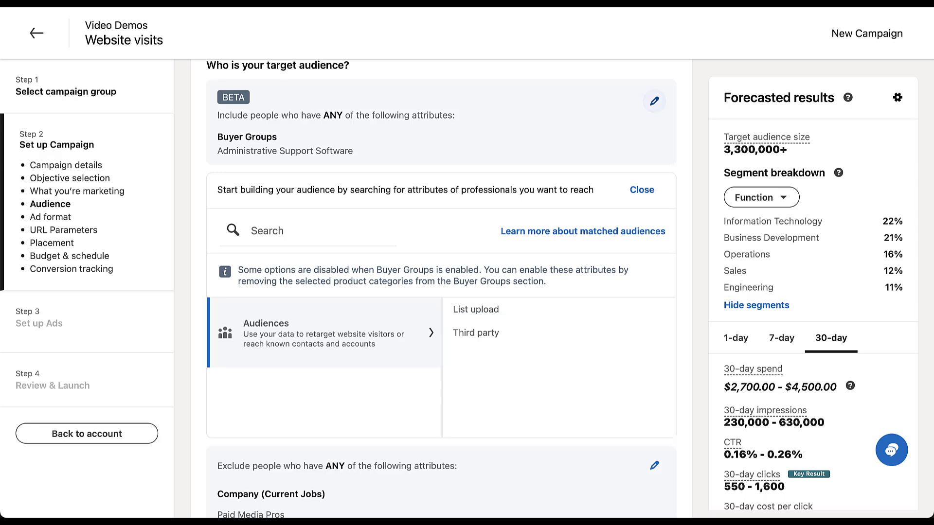
left_click(654, 101)
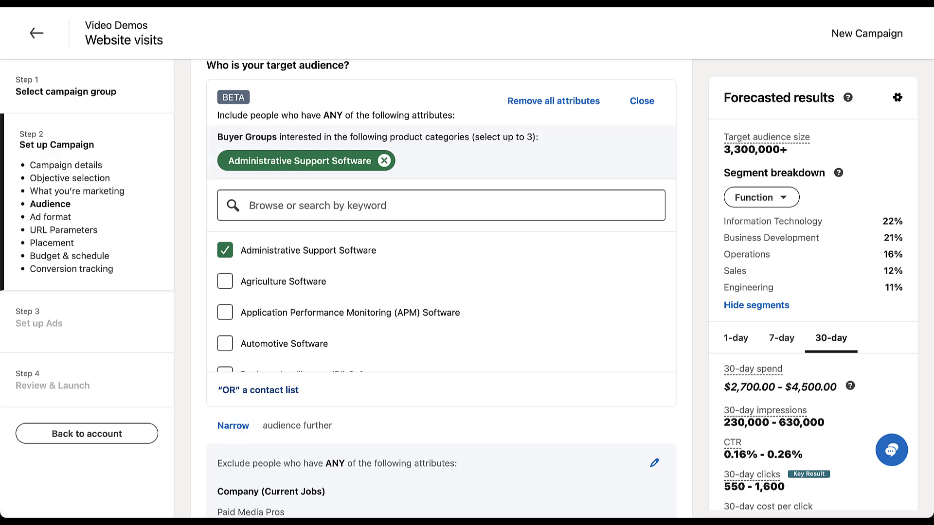
left_click(258, 390)
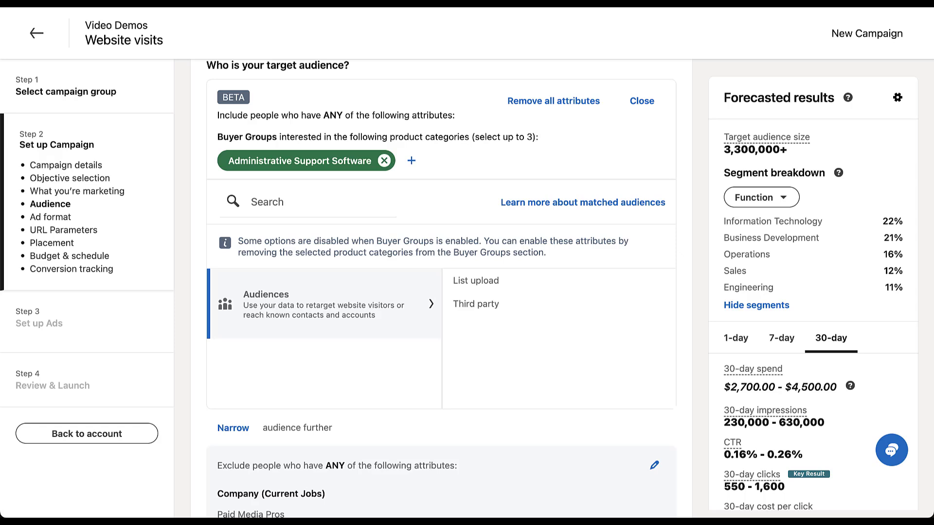
left_click(642, 101)
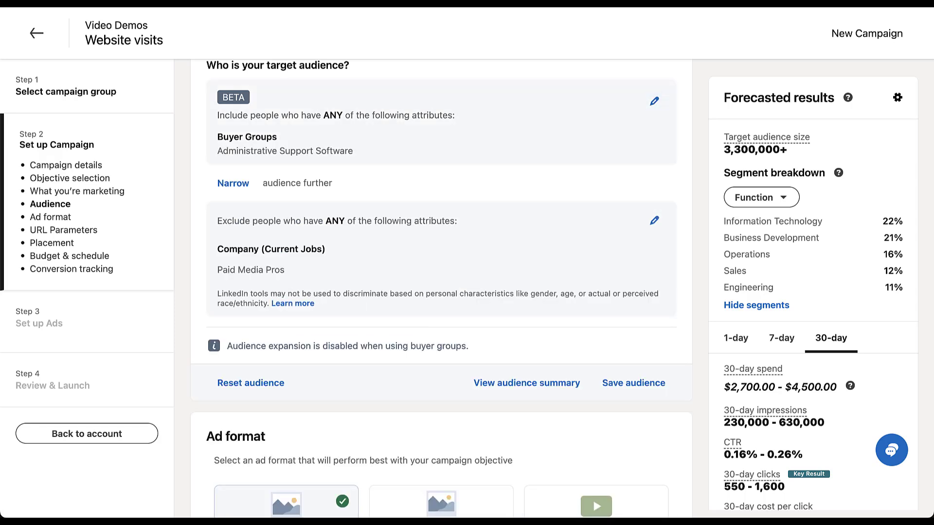
scroll(441, 288, "up", 1)
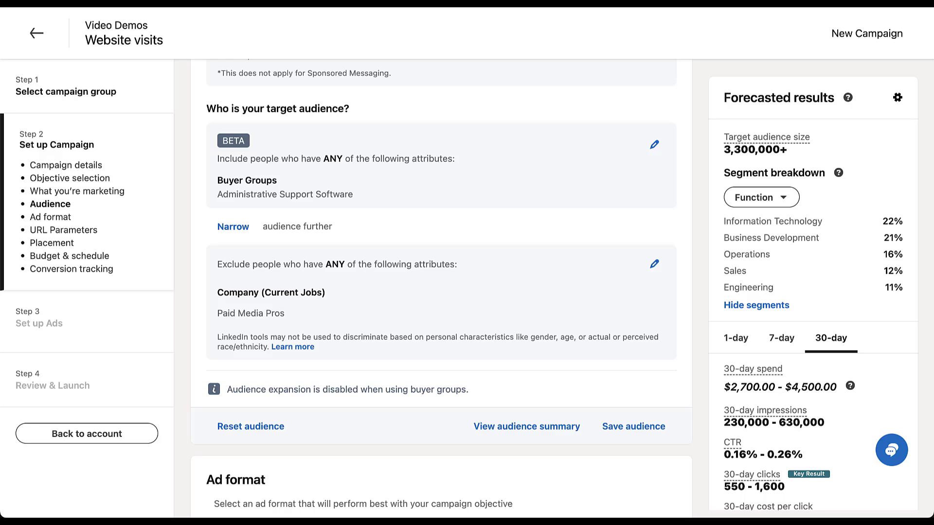
Step: View the forecast's segment breakdown by Interests and by Company size
left_click(761, 197)
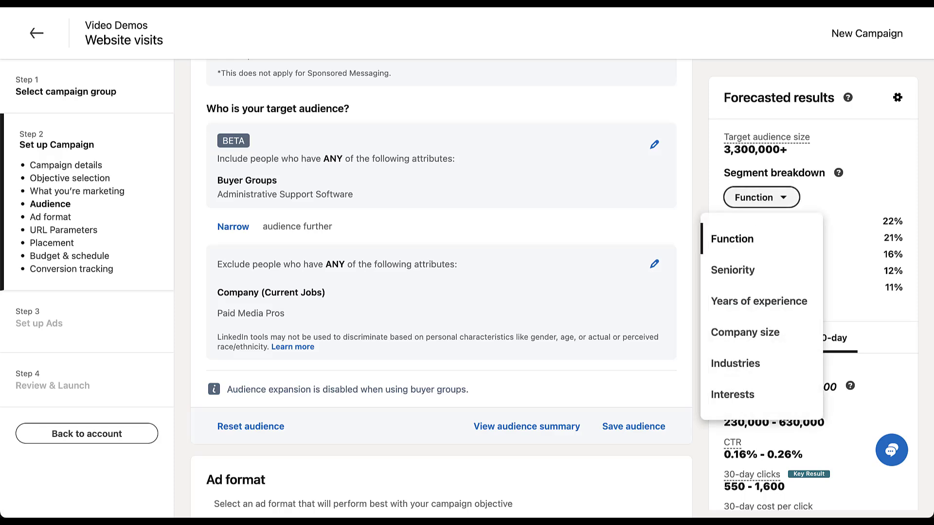
scroll(440, 292, "down", 1)
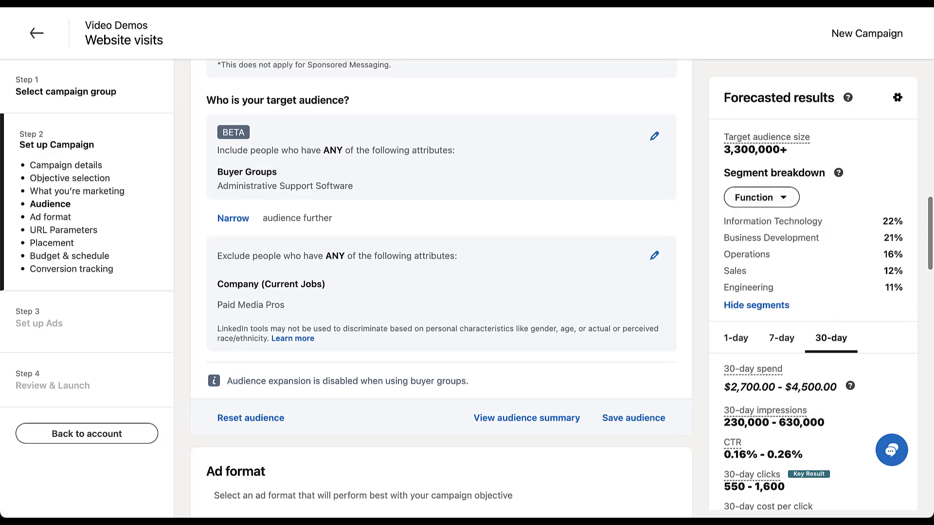
left_click(761, 197)
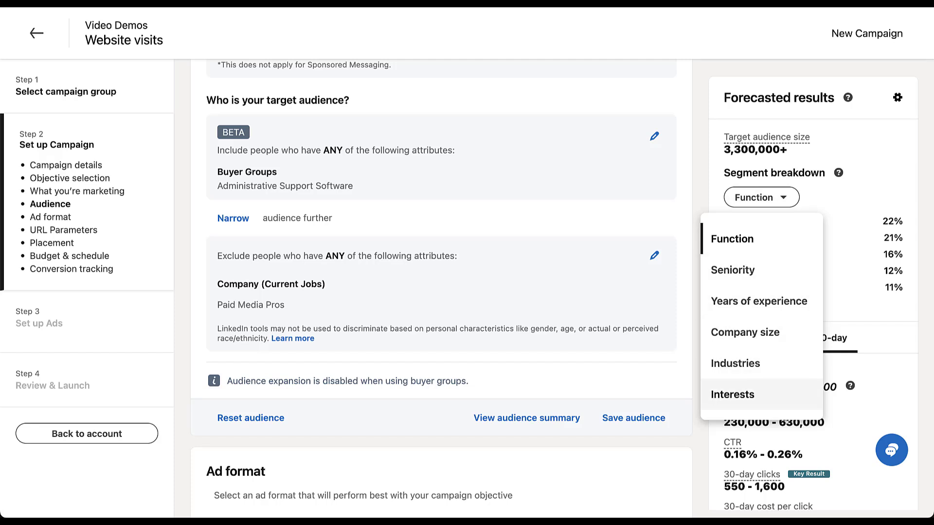
left_click(733, 394)
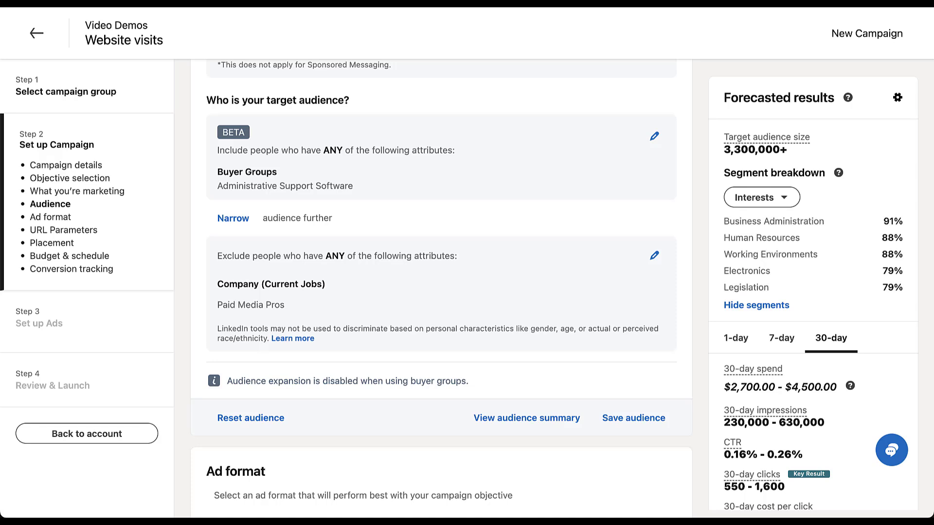
left_click(761, 197)
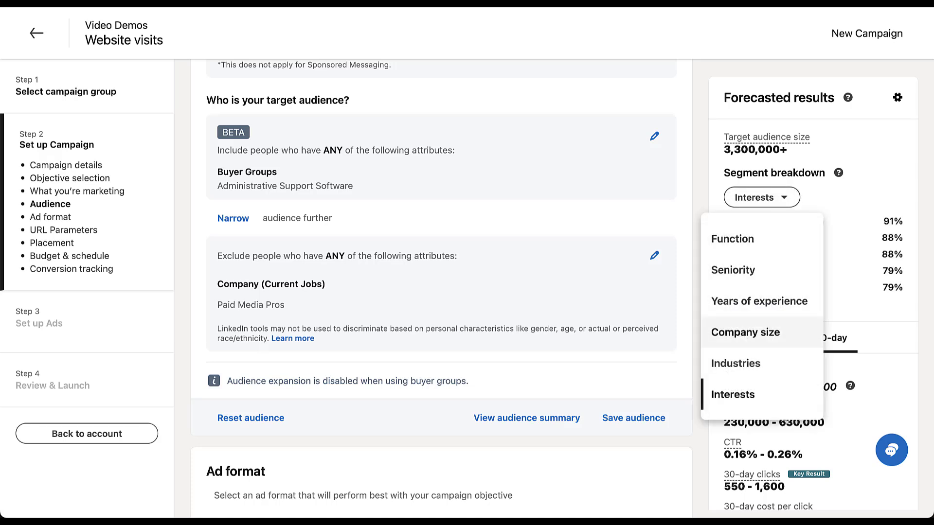
left_click(745, 332)
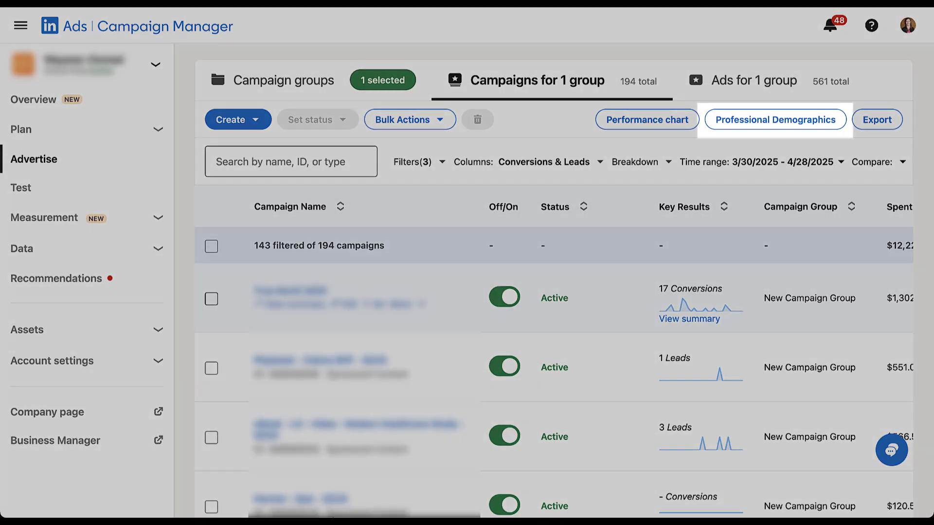
Step: Open the Professional Demographics report for the first listed campaign and display it by job title
left_click(211, 299)
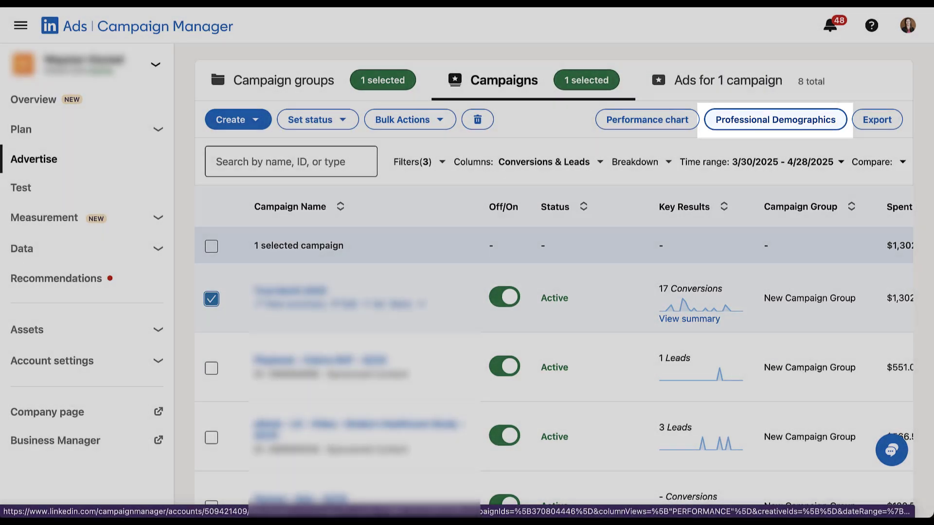
left_click(775, 119)
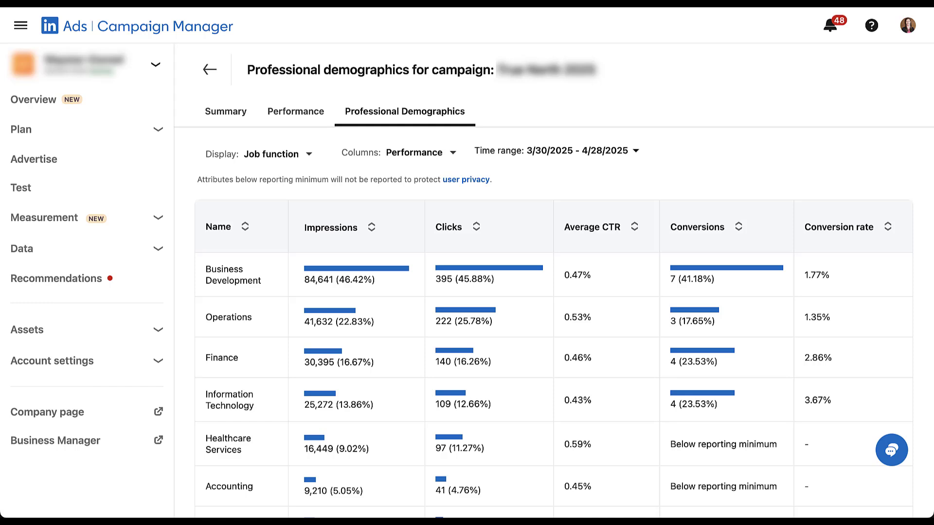
left_click(258, 154)
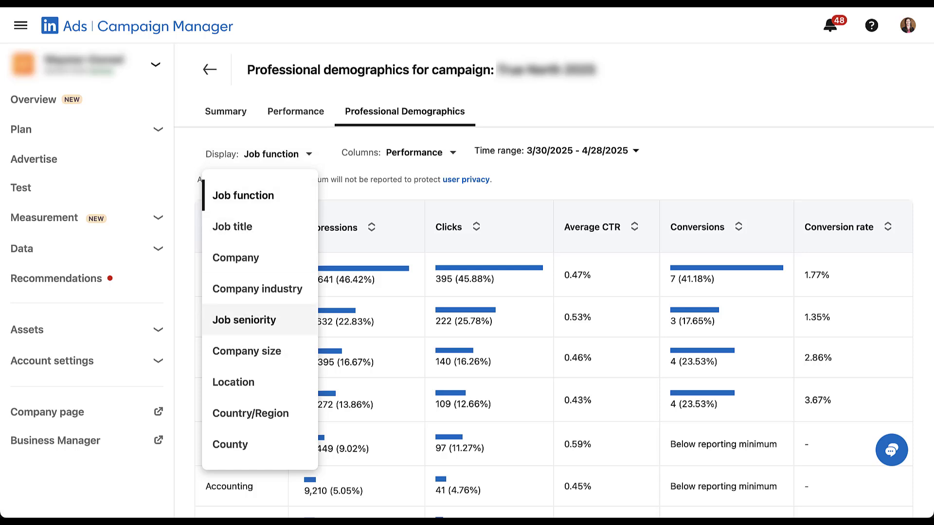
left_click(238, 227)
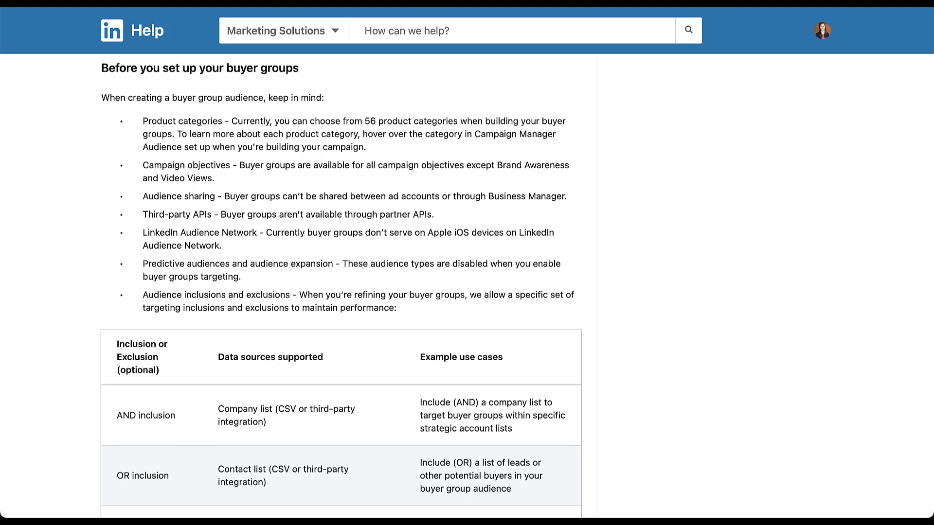
Step: Read the LinkedIn Help table of supported inclusions and exclusions for buyer groups
scroll(340, 280, "down", 5)
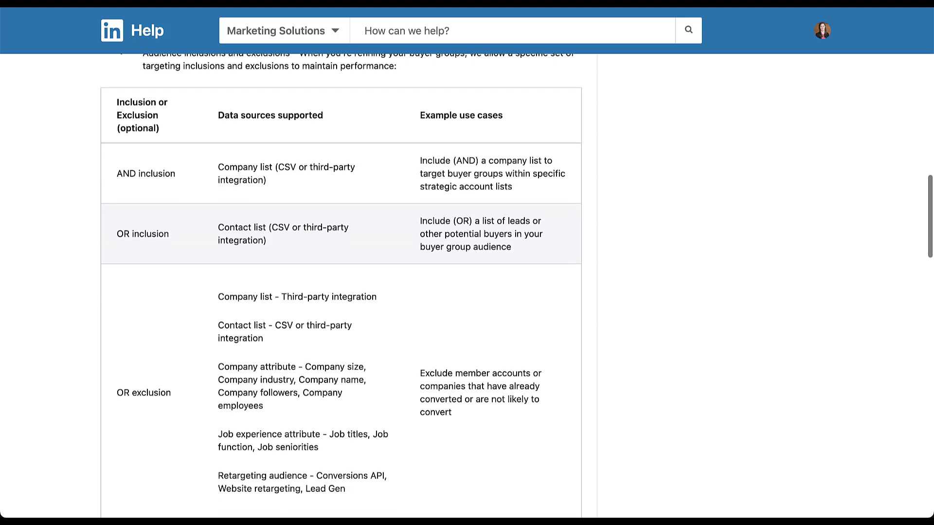